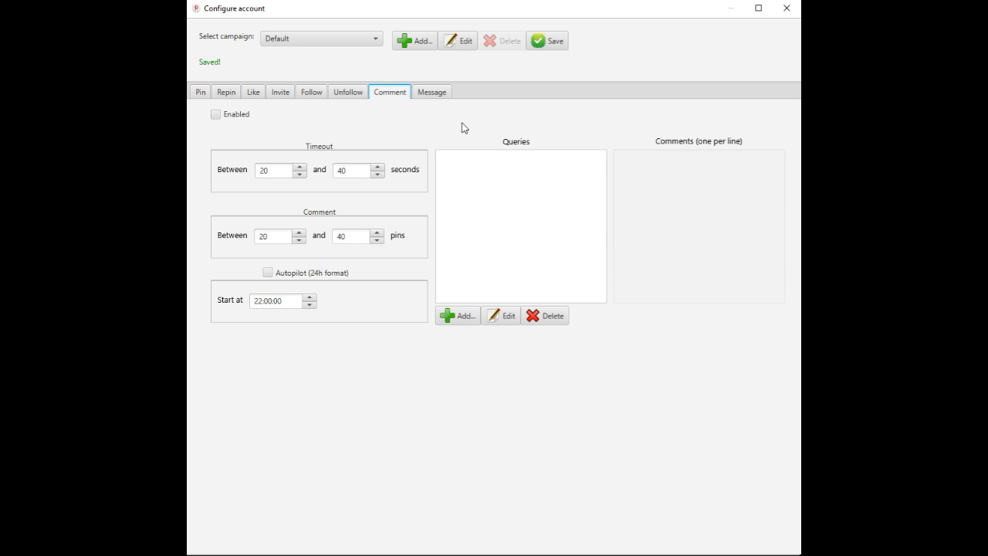
- Enable commenting for the Default campaign
click(217, 114)
click(358, 92)
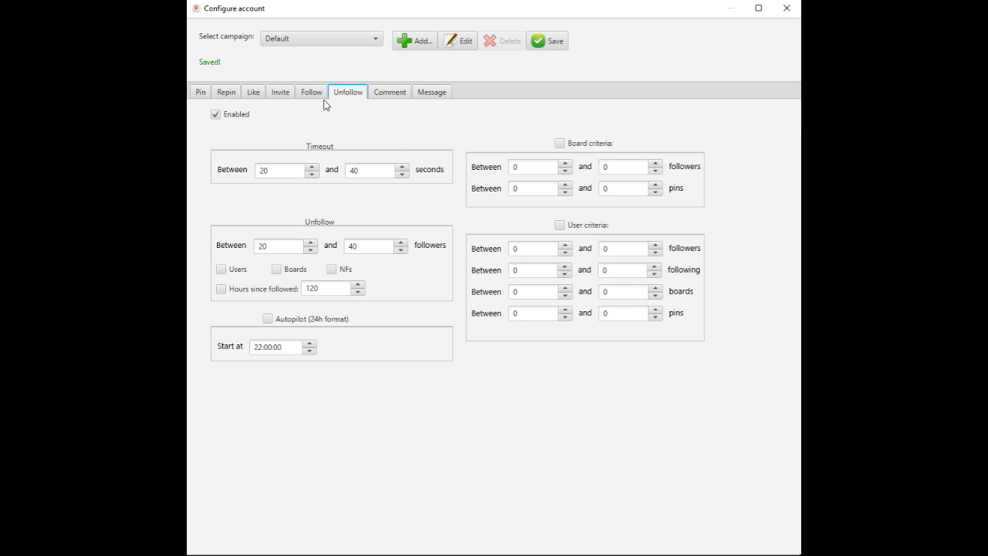
click(397, 92)
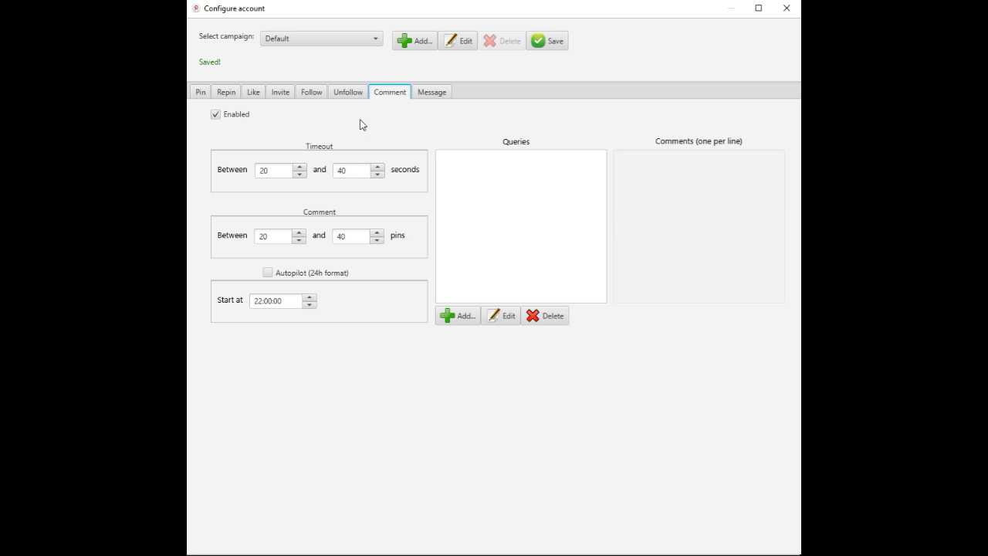
- Add the query "Fashion" to the comment settings
click(458, 315)
click(434, 224)
click(450, 318)
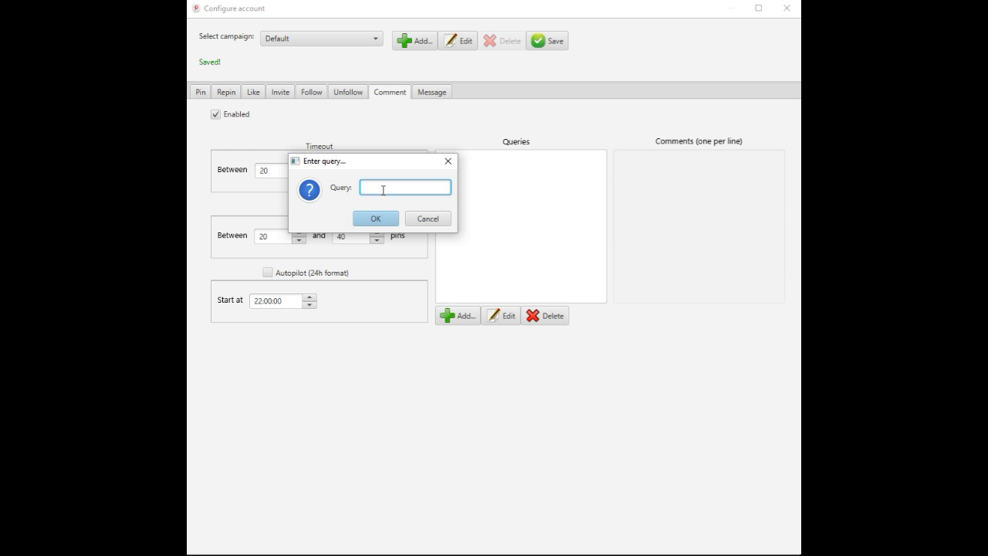
text(Fashion)
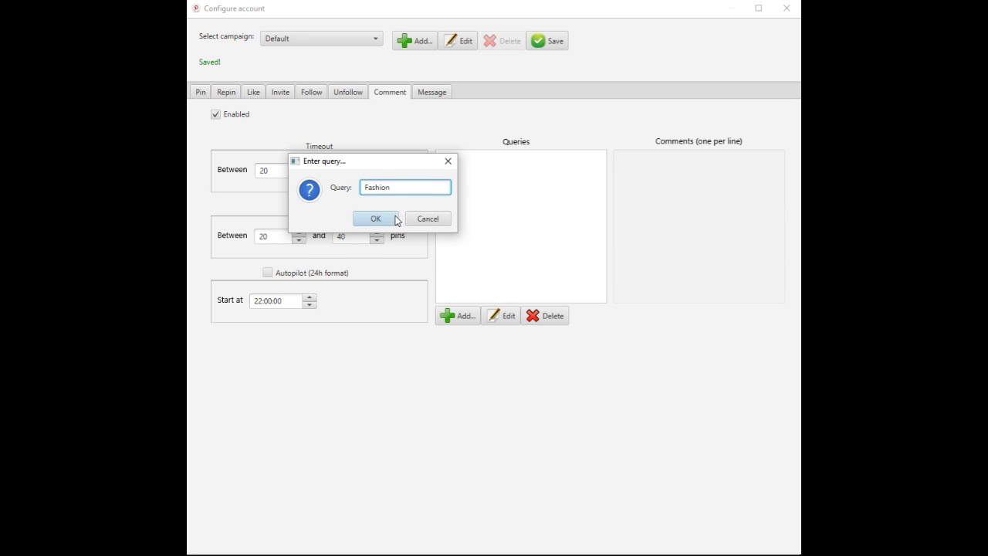
click(392, 219)
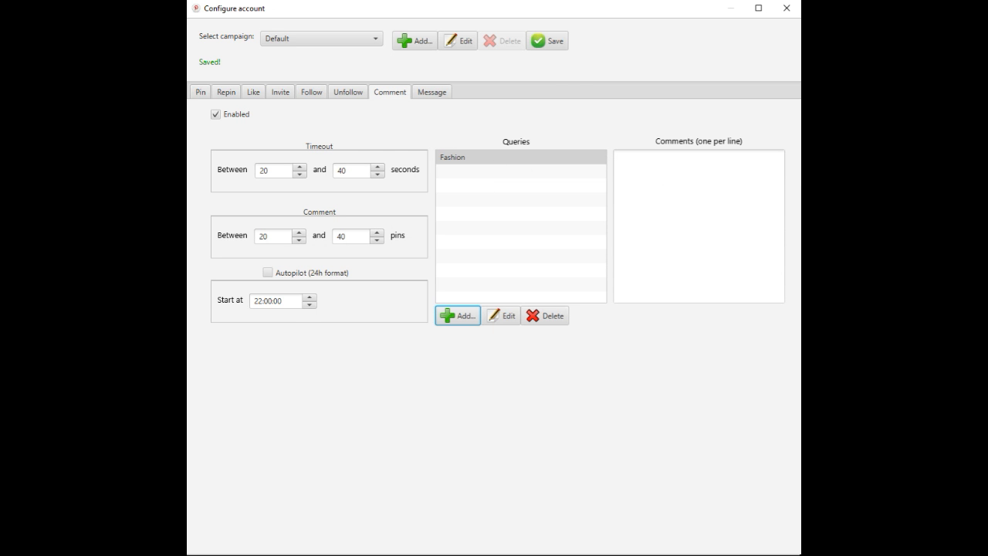
- Examine the keywords mapped to the Facebook Marketing board in the pin settings
click(197, 93)
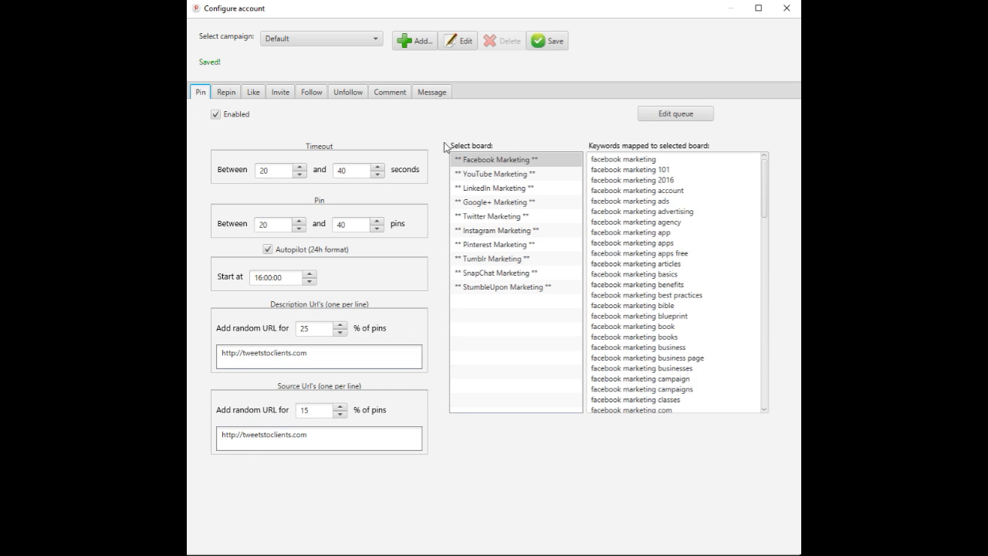
click(498, 165)
click(640, 159)
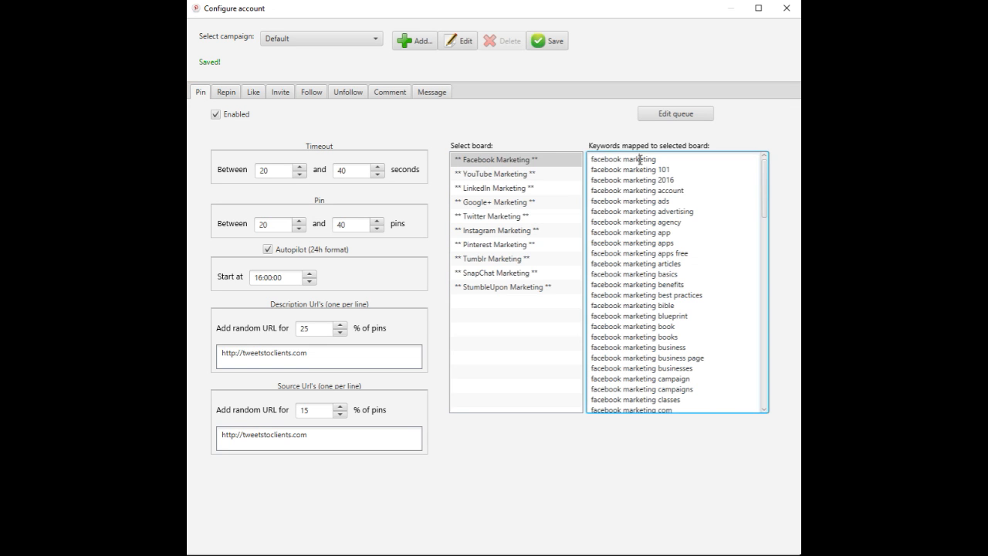
click(513, 166)
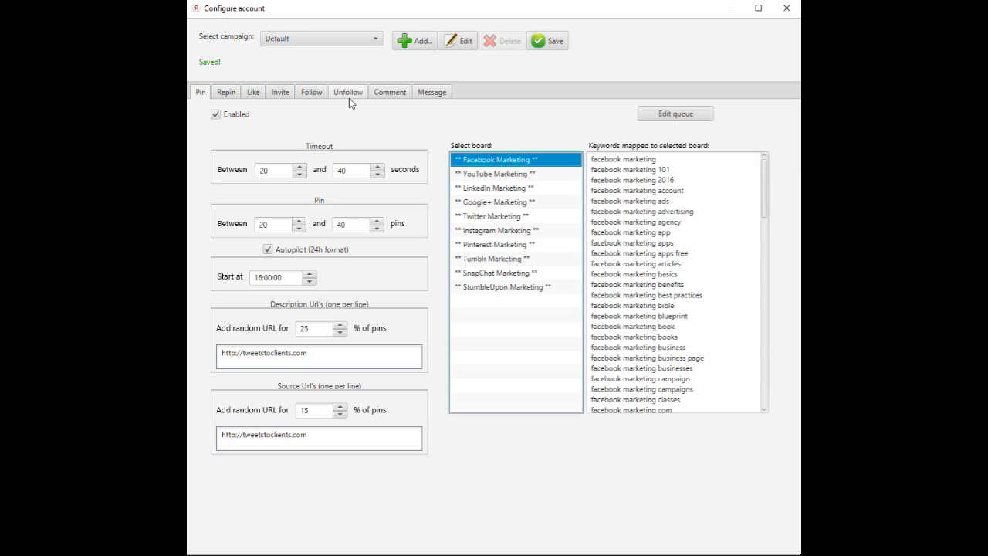
- Return to the comment settings and enter "This is fantastic!!" as a comment for the Fashion query
click(377, 92)
click(633, 165)
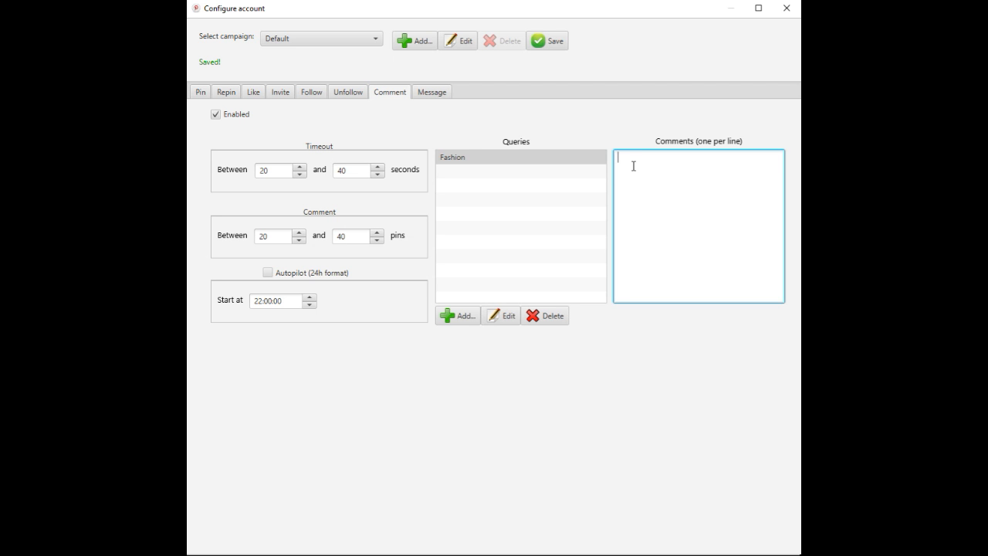
text(This is fantastic!!)
- Add a second comment query named "SwimSuits"
click(451, 317)
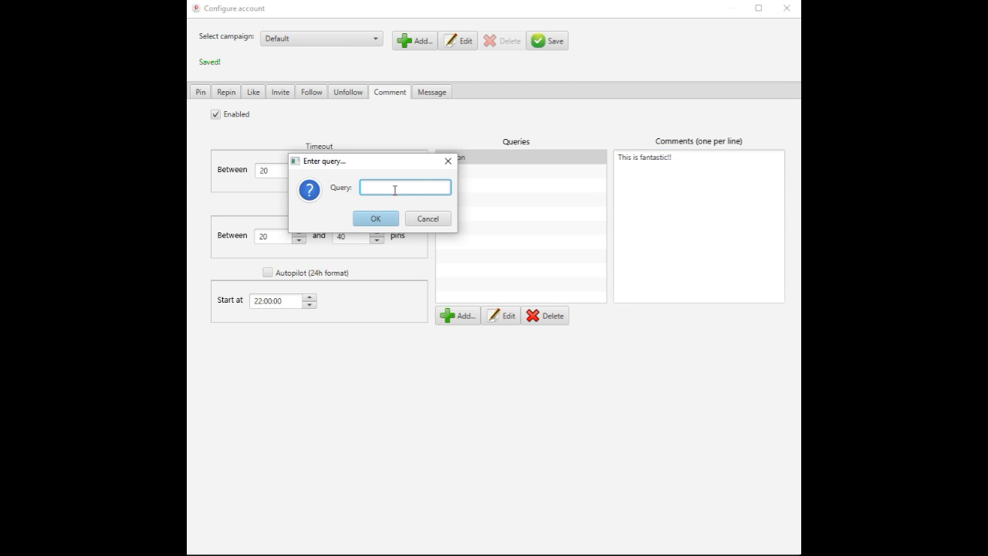
text(SwimSuits)
click(390, 222)
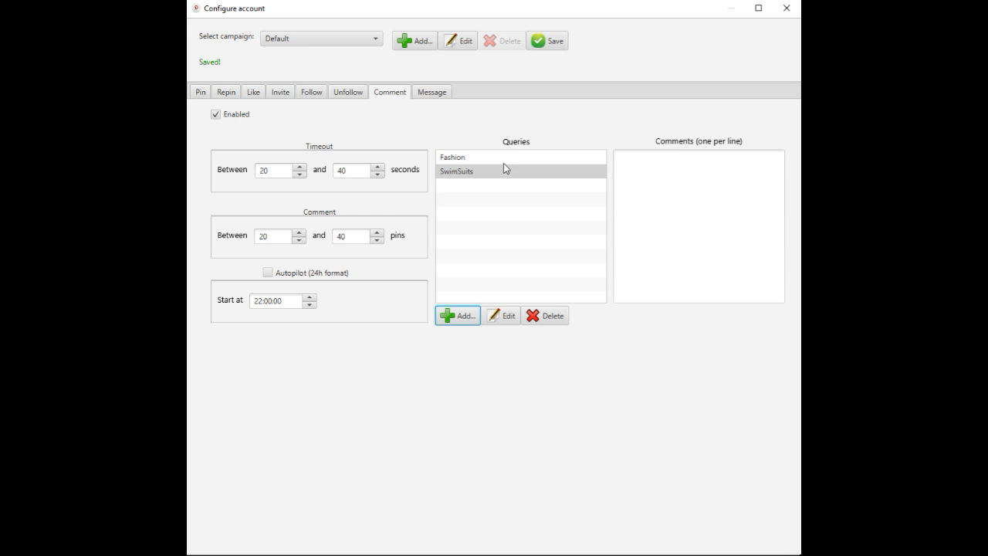
- Enter "Lovely" as the comment for the SwimSuits query and save the campaign
click(648, 170)
text(Lovely)
click(547, 41)
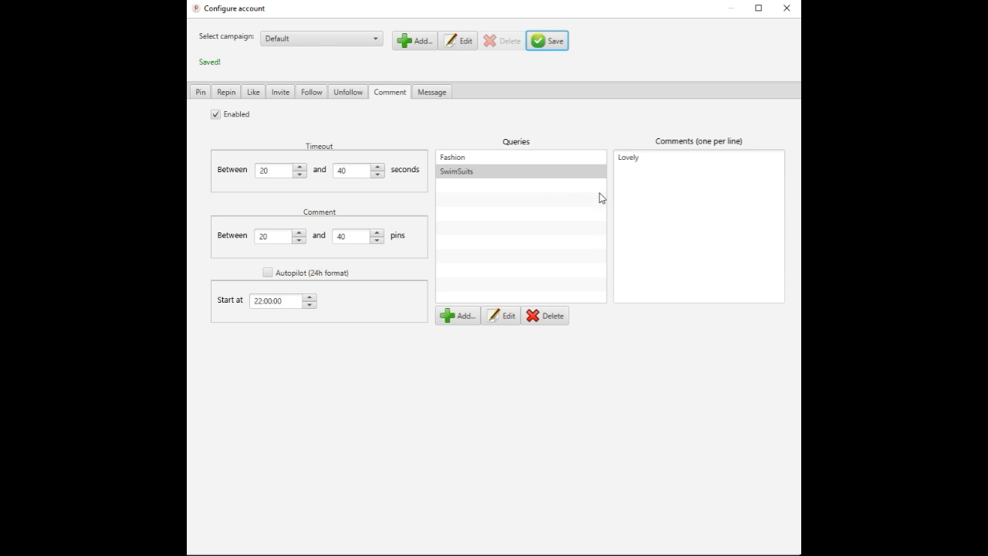
- Compare the comments assigned to the Fashion and SwimSuits queries
click(464, 157)
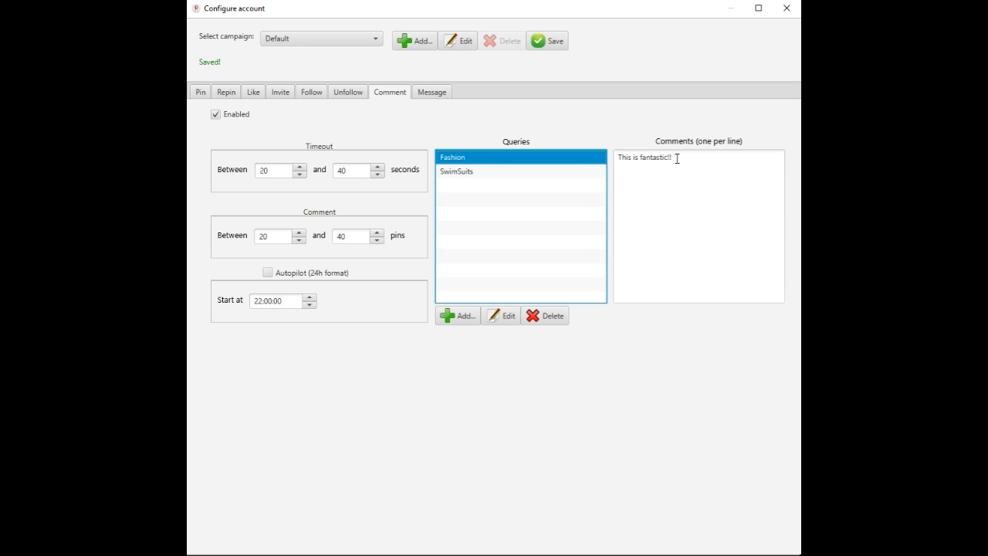
click(469, 172)
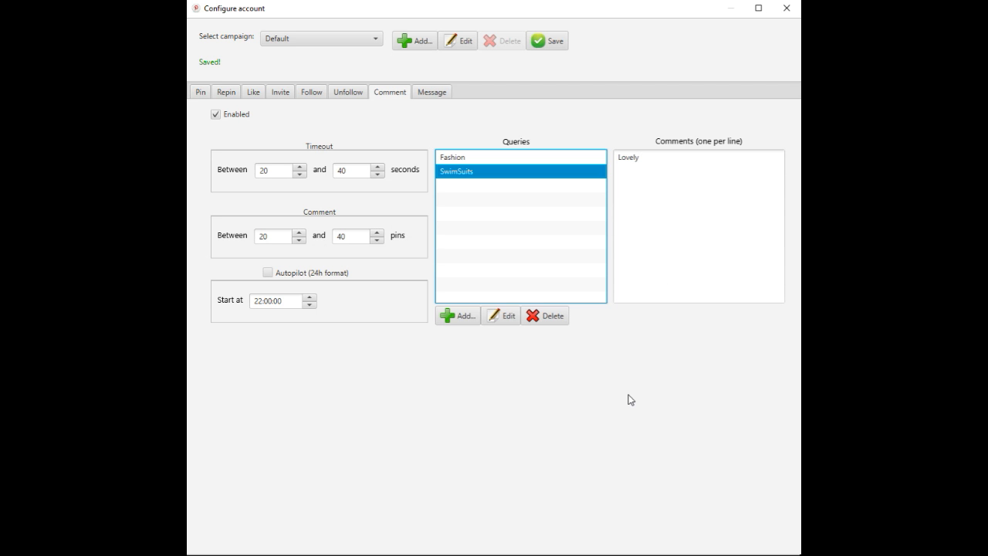
click(506, 159)
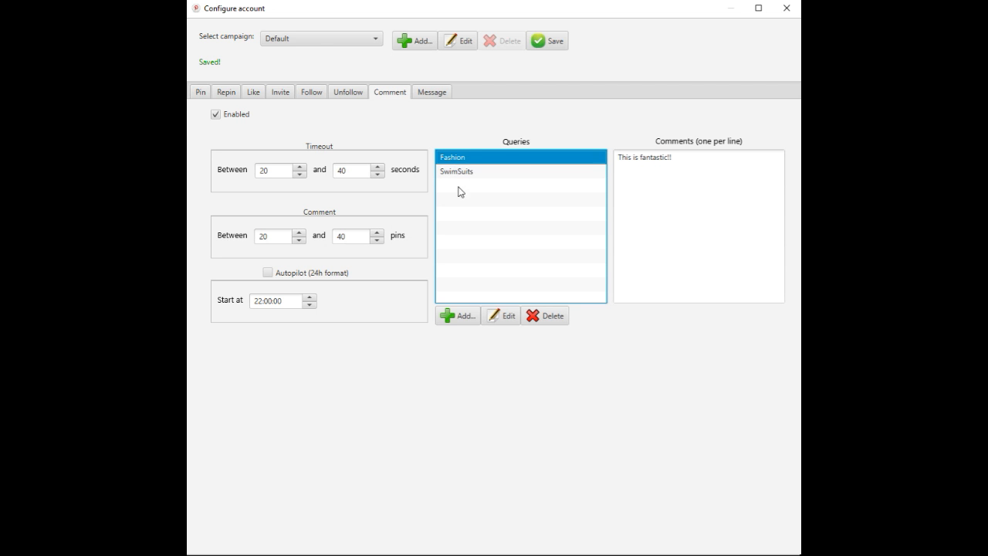
click(519, 172)
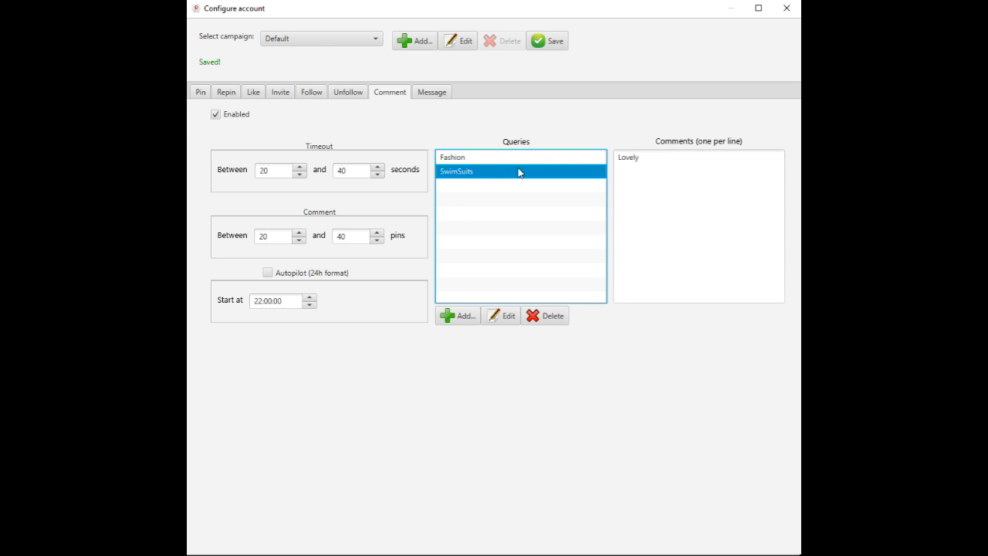
click(523, 157)
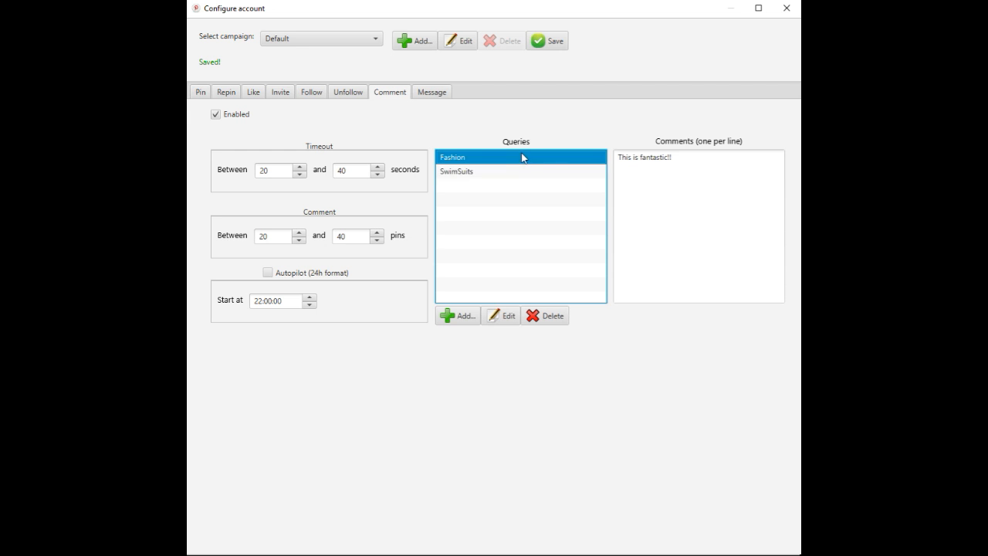
click(514, 169)
click(513, 160)
click(512, 172)
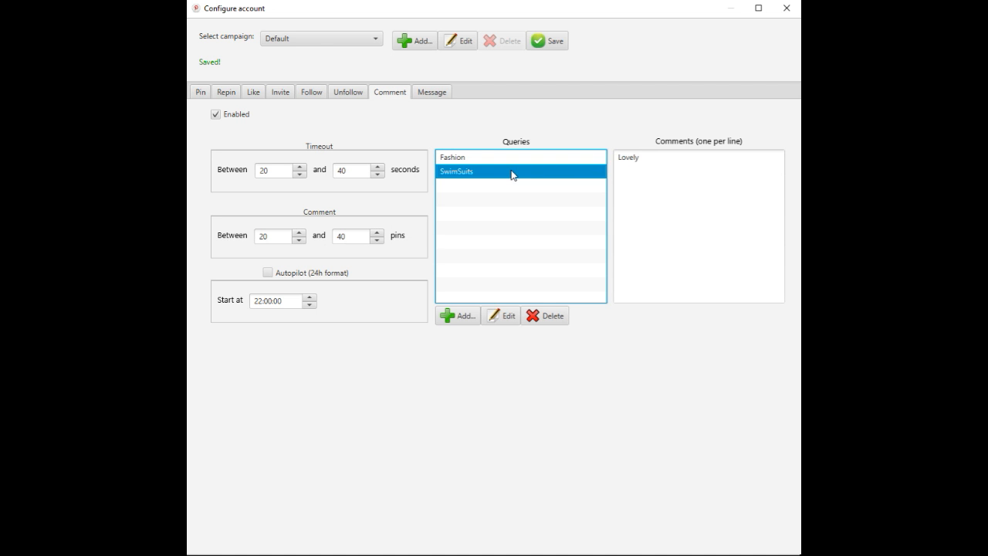
click(644, 158)
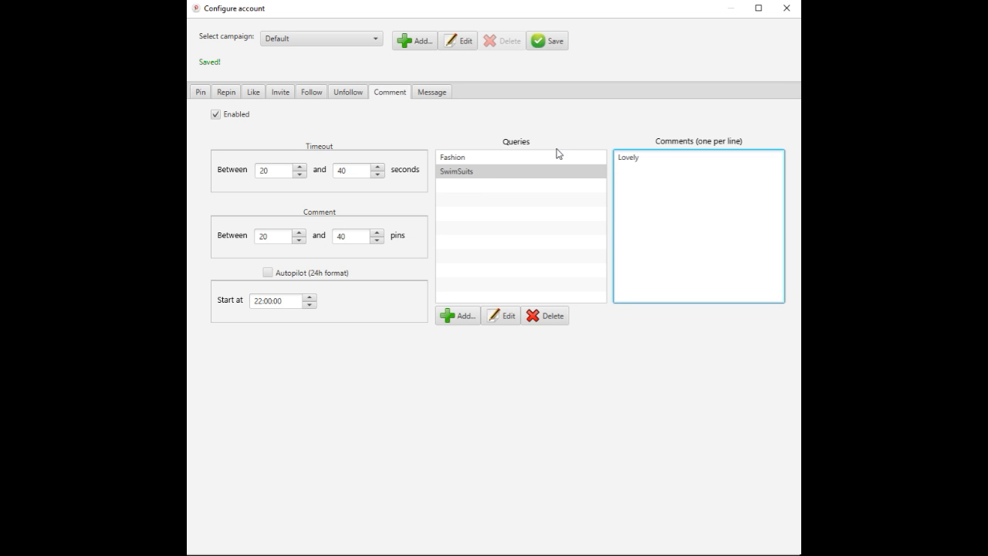
- Add "This is great" and "Very nice" on separate lines to the Fashion query's comments
click(532, 159)
click(674, 158)
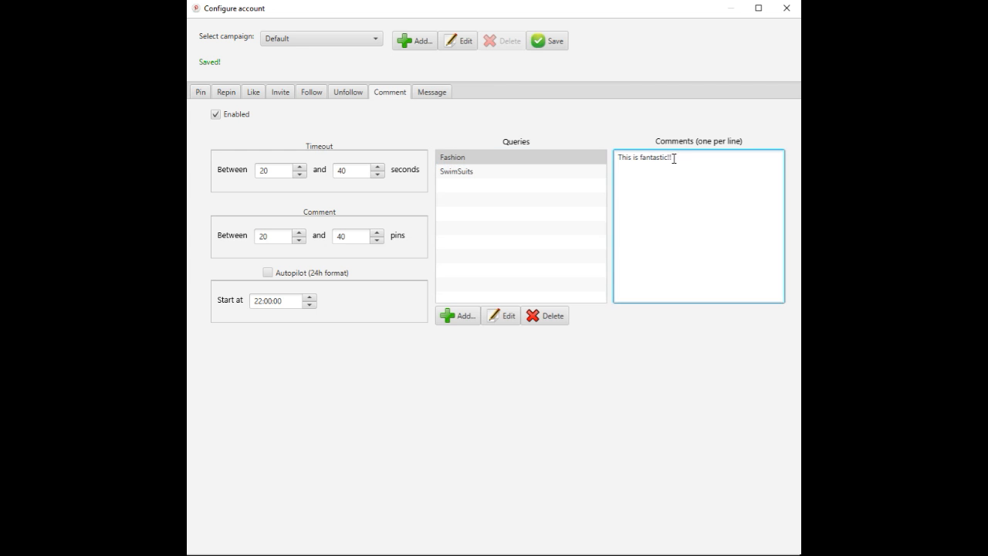
key(Return)
text(This is great)
key(Return)
text(Ve)
text(nice)
- Add the comment "I would really like to know more" on a new line for the Fashion query and save the campaign
key(Return)
text(I would really like to know mpo)
key(BackSpace)
key(BackSpace)
text(re)
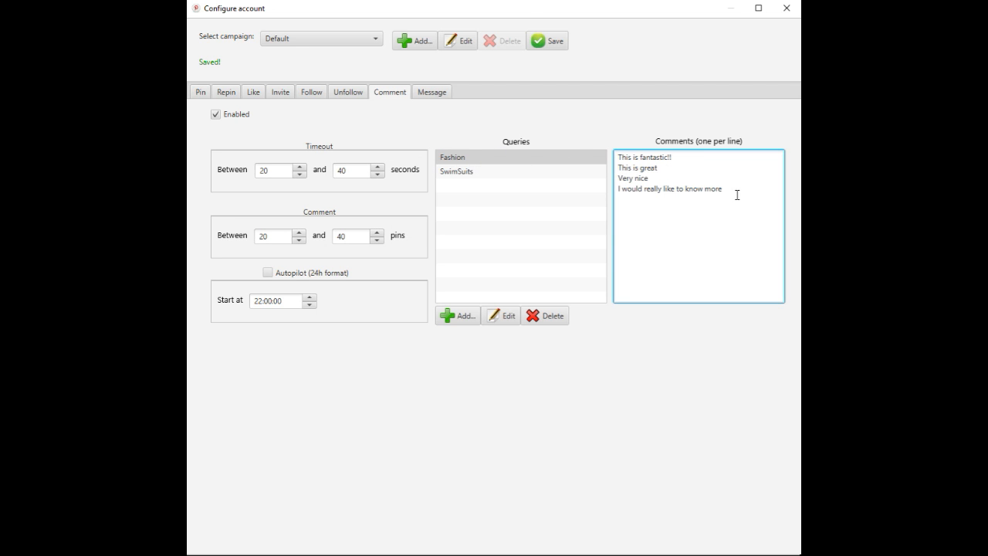
click(553, 45)
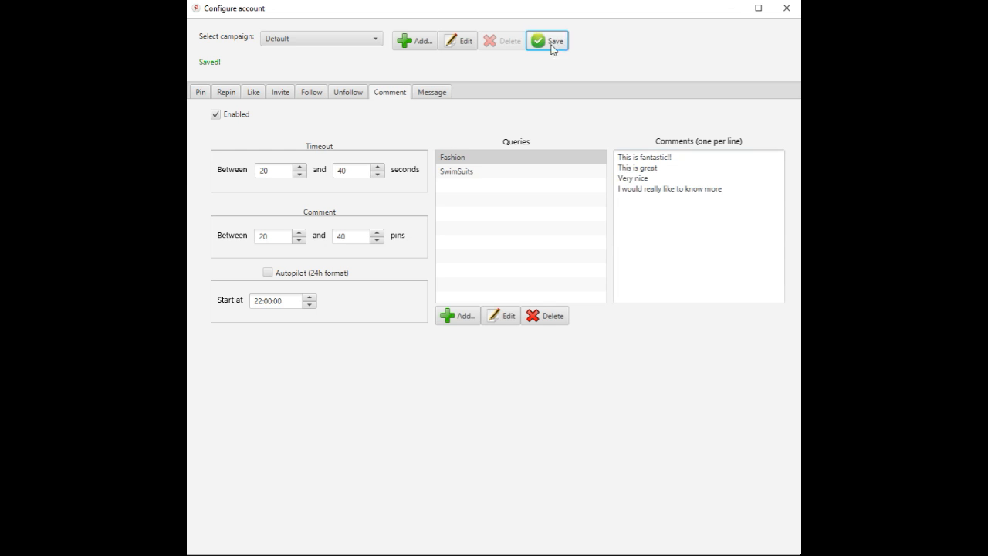
click(484, 173)
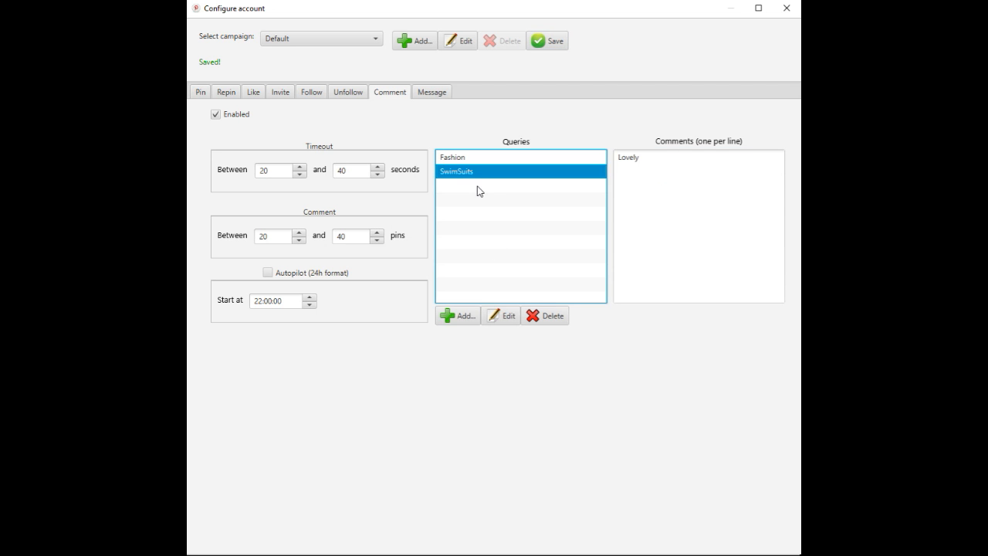
click(484, 159)
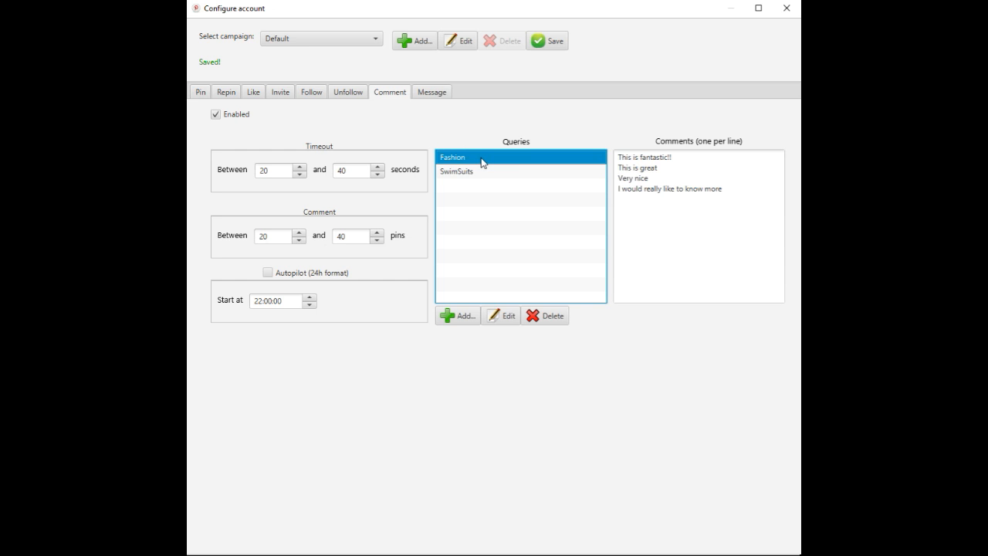